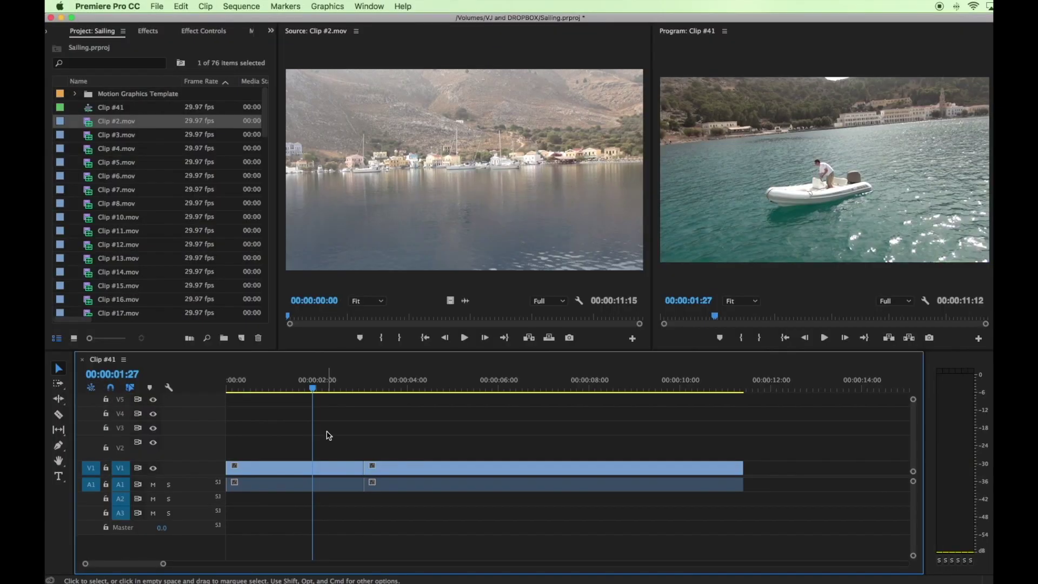
- Open the Keyboard Shortcuts editor and switch the layout preset from kk shortcuts to [Custom]
left_click(125, 5)
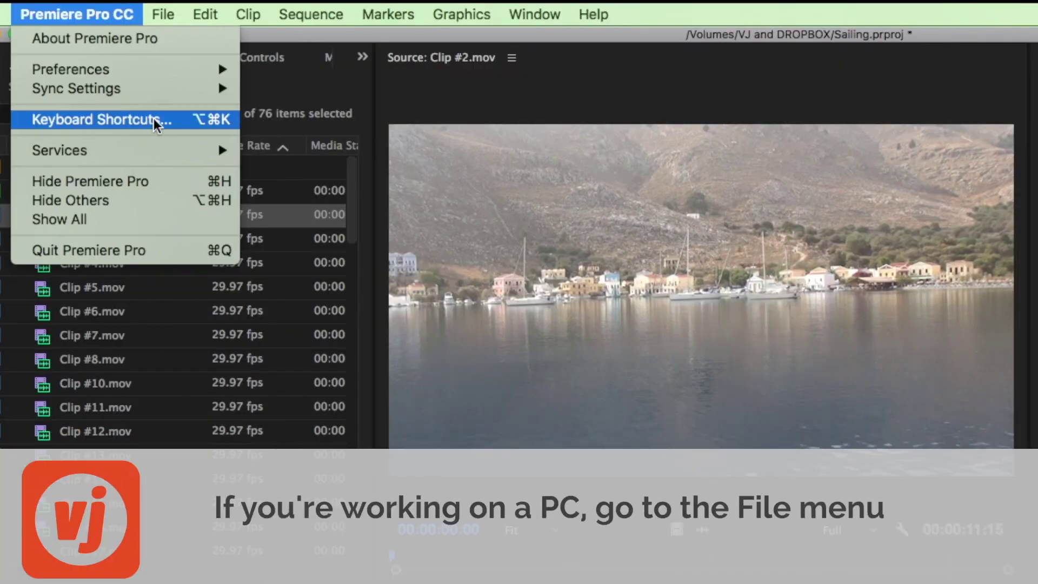
left_click(157, 124)
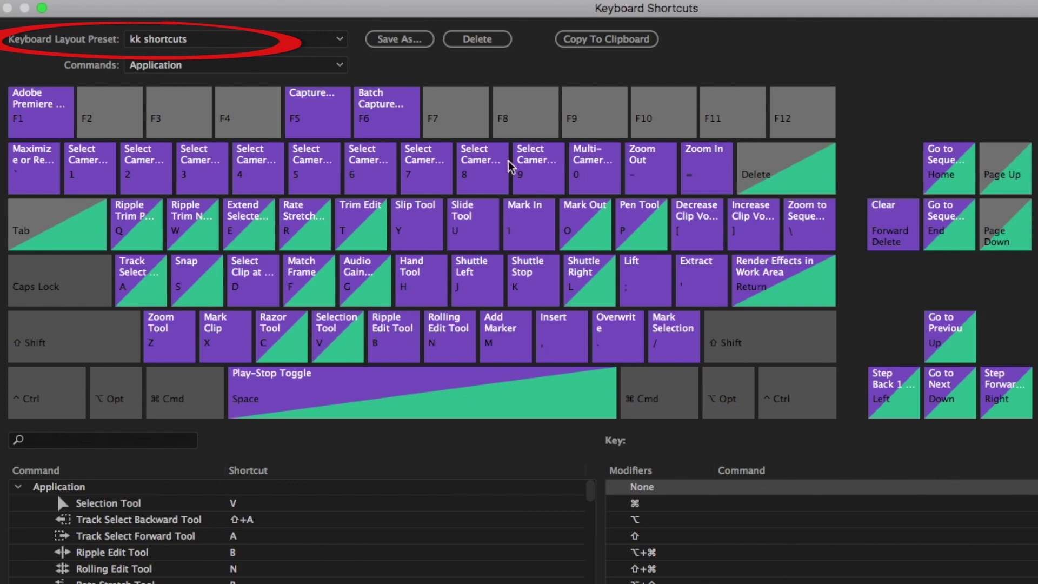
left_click(340, 42)
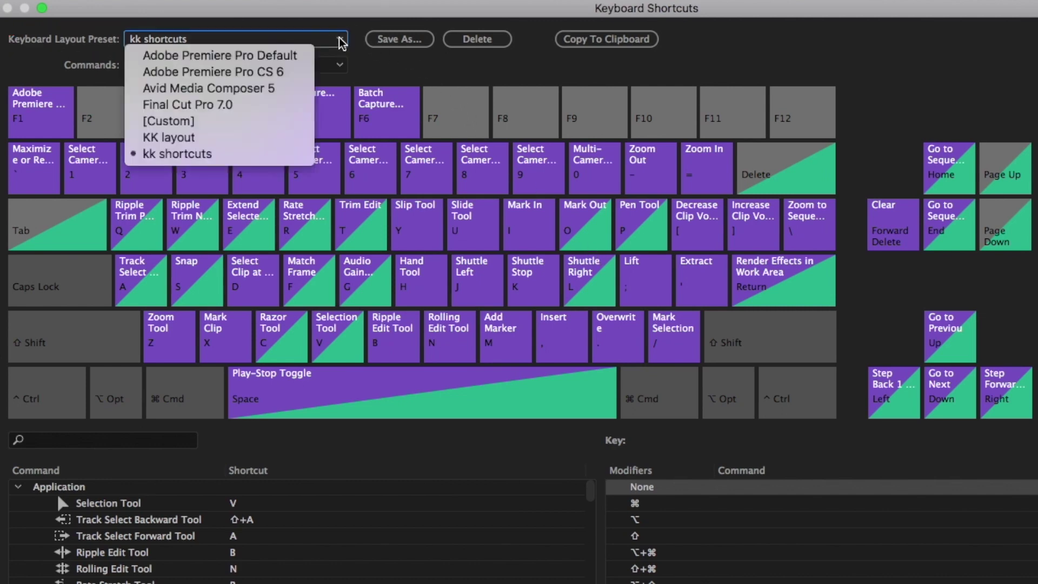
left_click(269, 126)
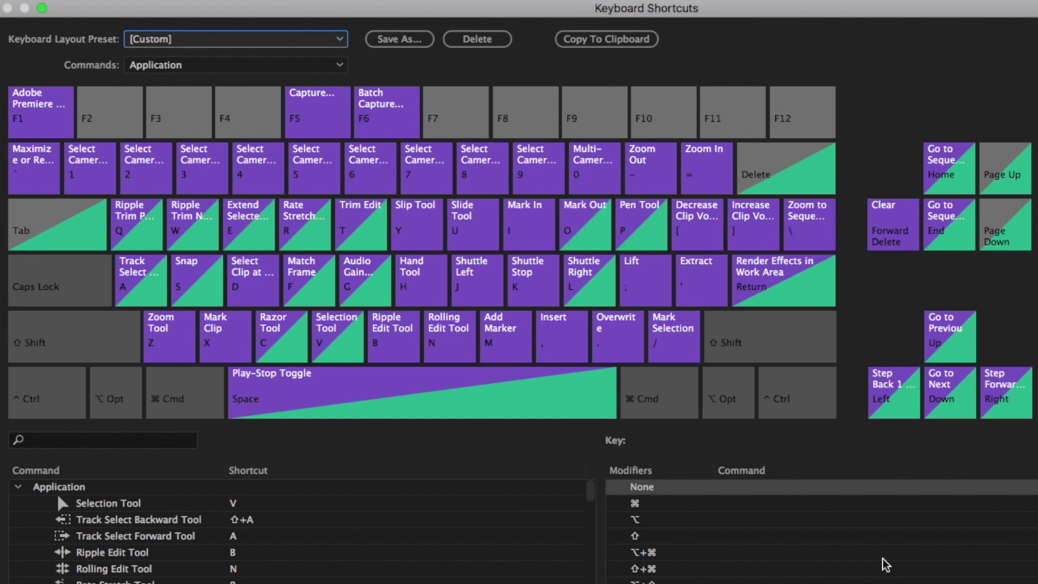
key("super")
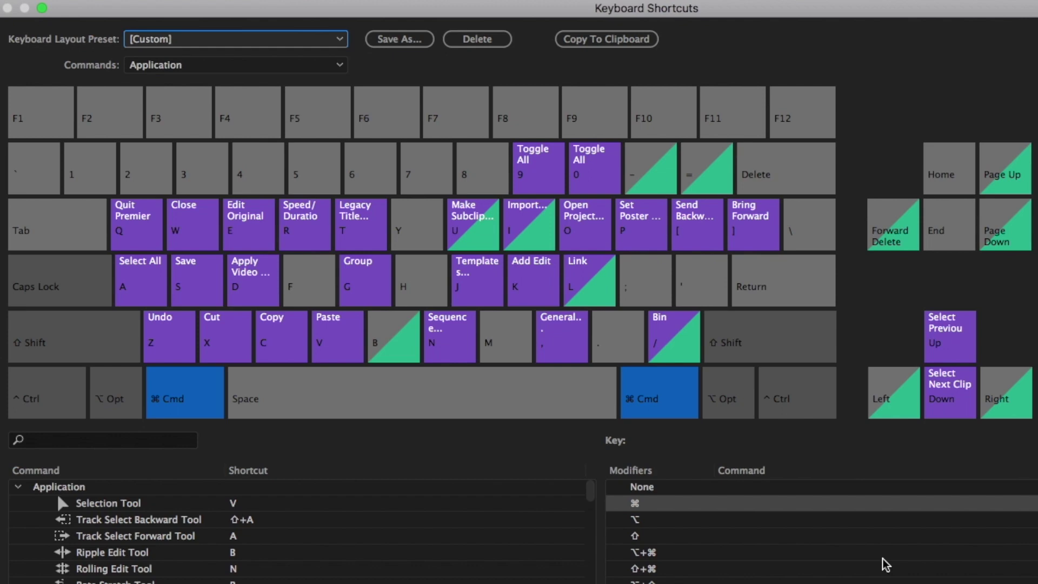
key("shift")
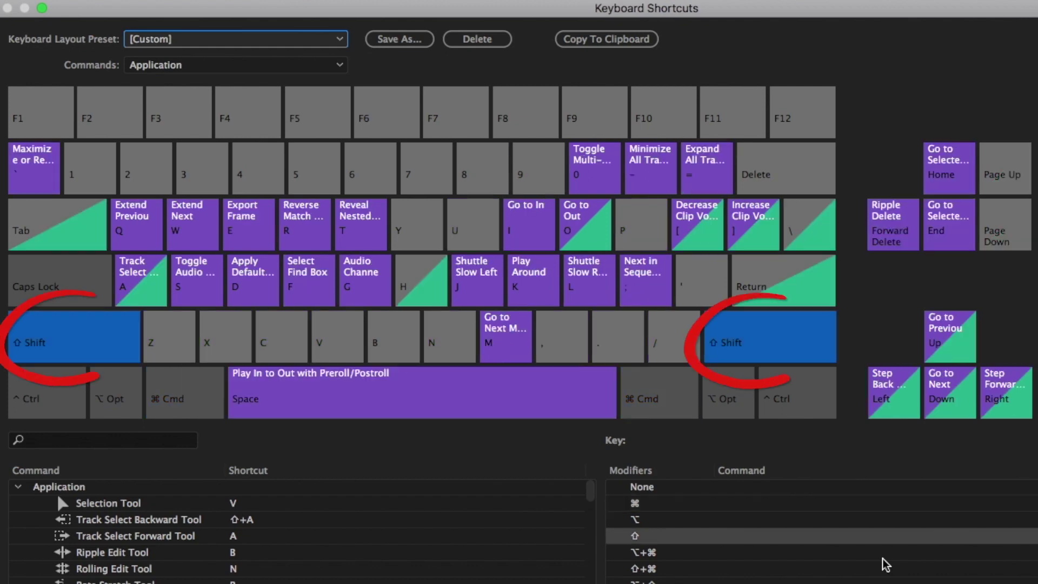
key("ctrl")
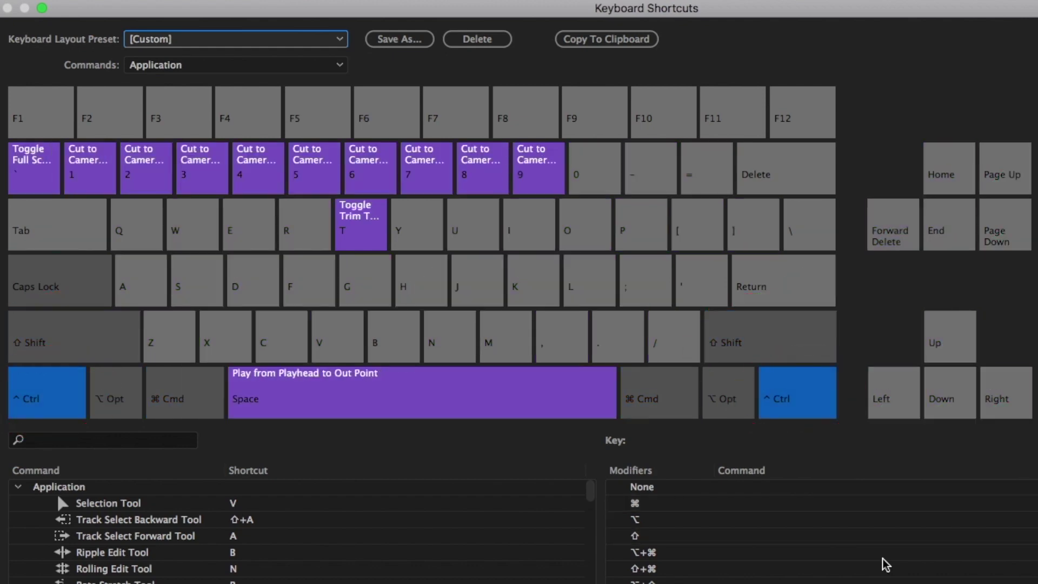
key("alt")
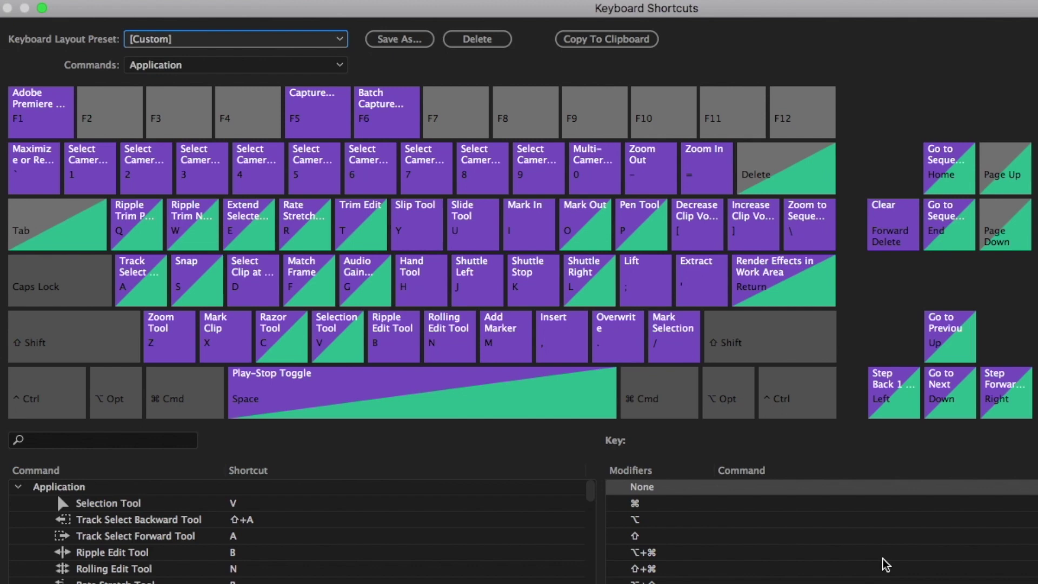
key("shift+super")
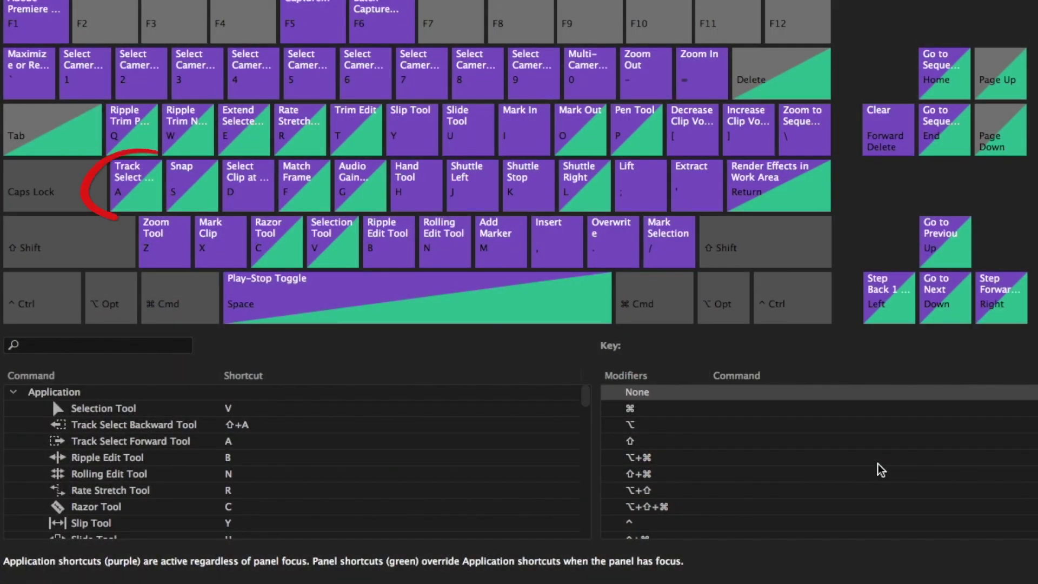
key("a")
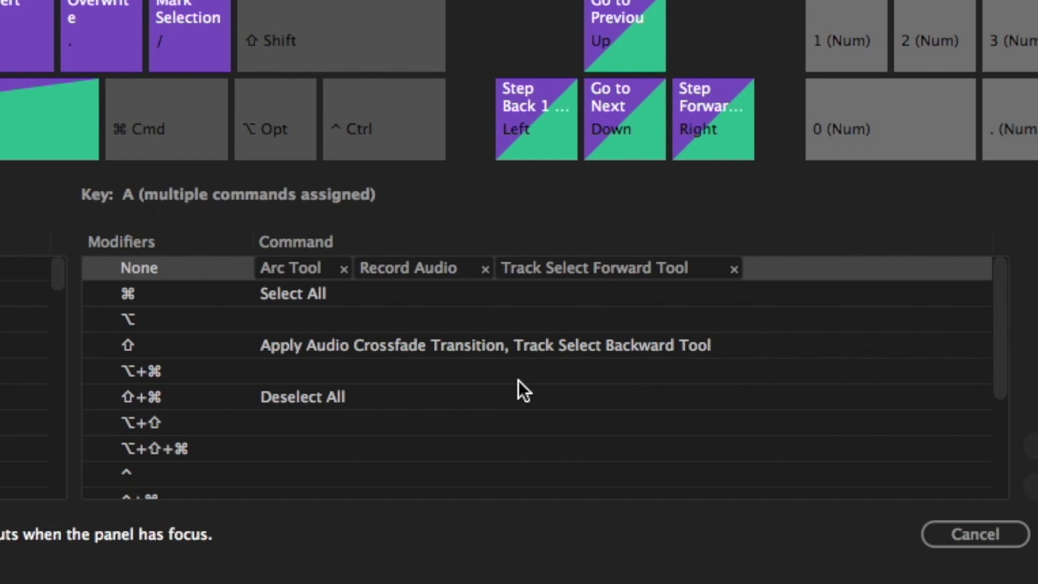
scroll(520, 377, "down", 7)
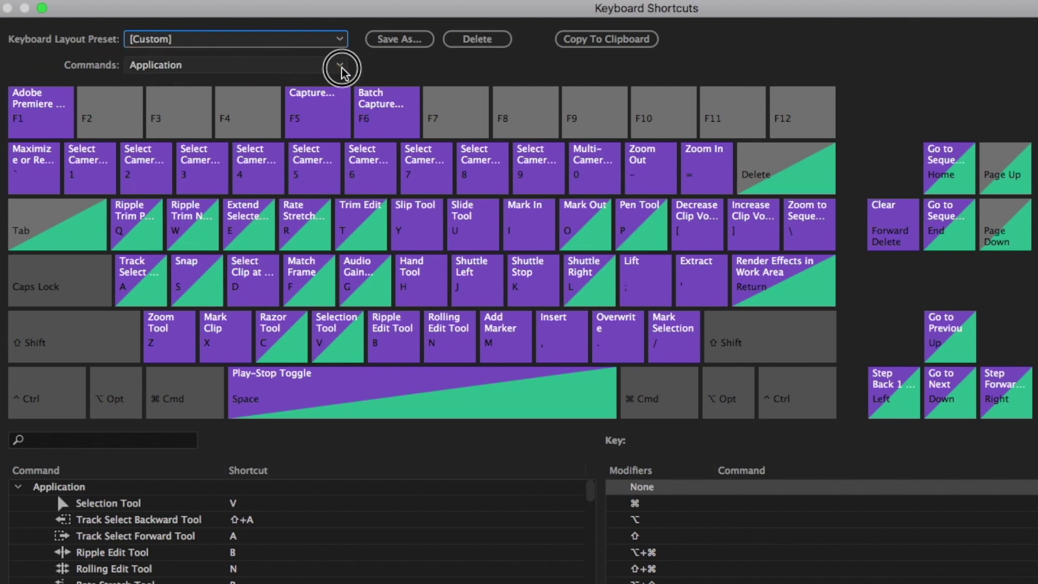
left_click(341, 66)
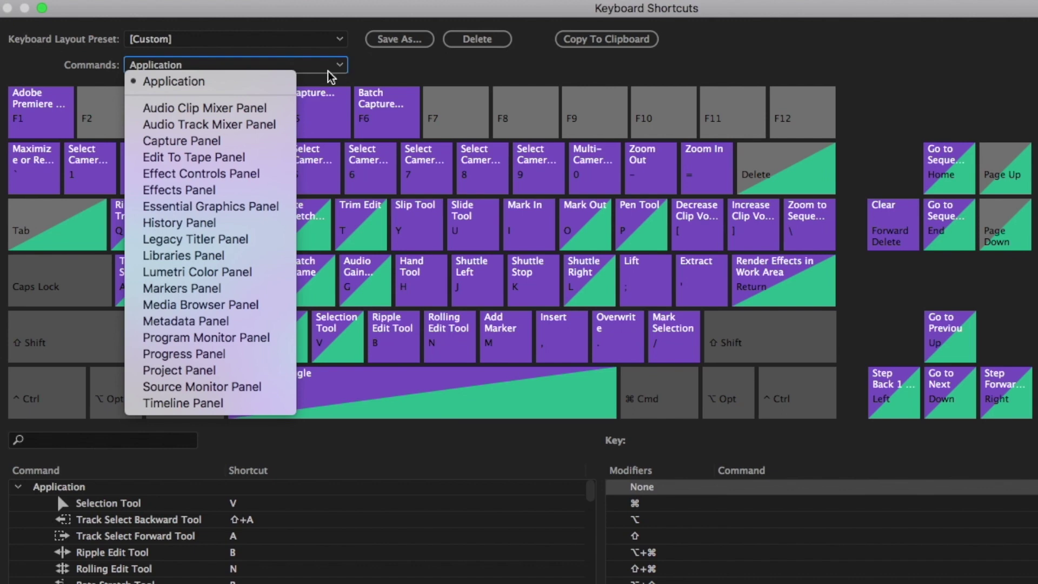
left_click(260, 142)
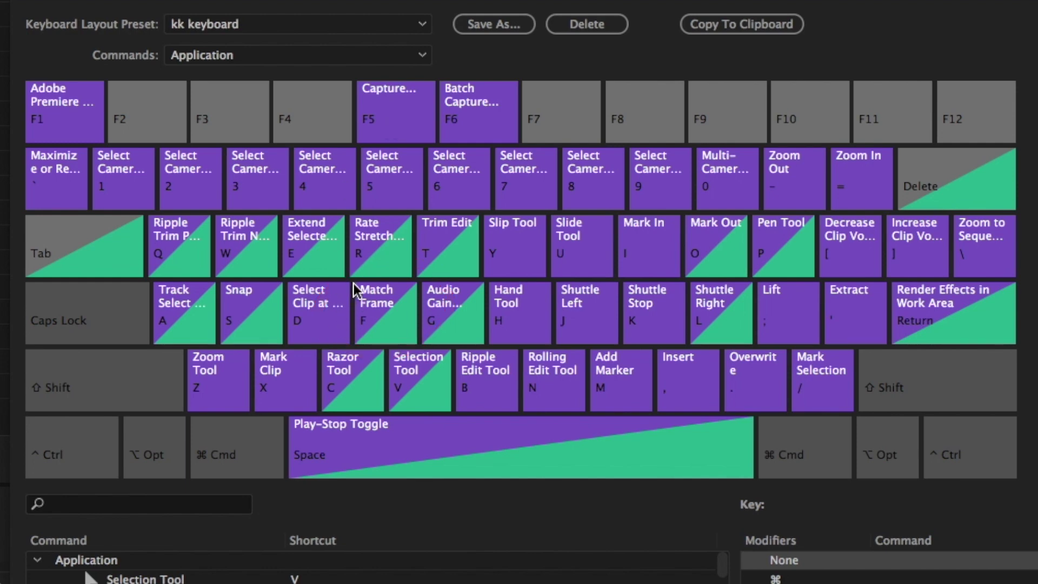
mouse_move(363, 297)
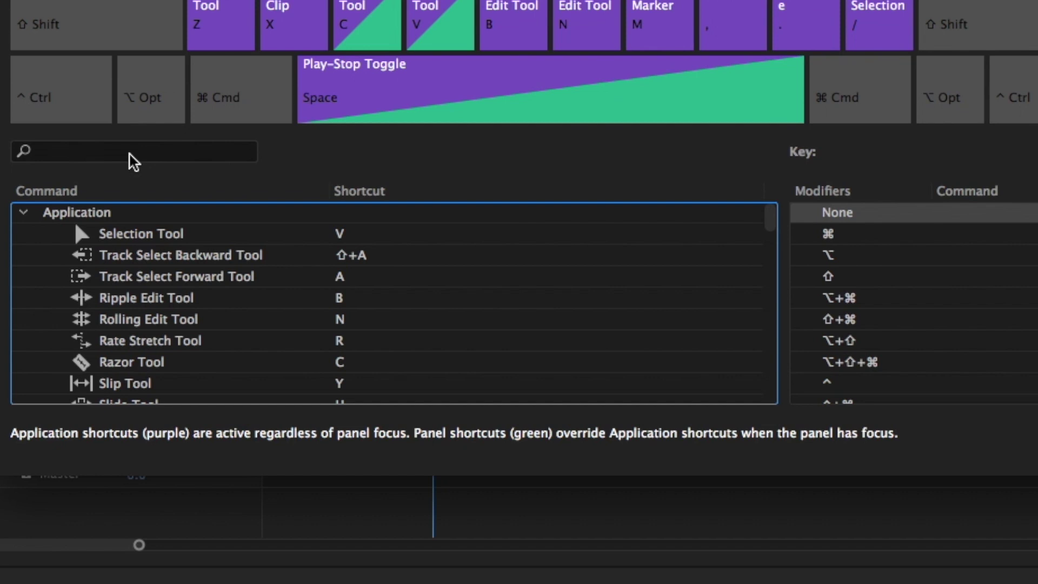
- Filter commands by 'audio crossfade' and select Apply Audio Crossfade Transition's empty Shortcut entry
left_click(129, 155)
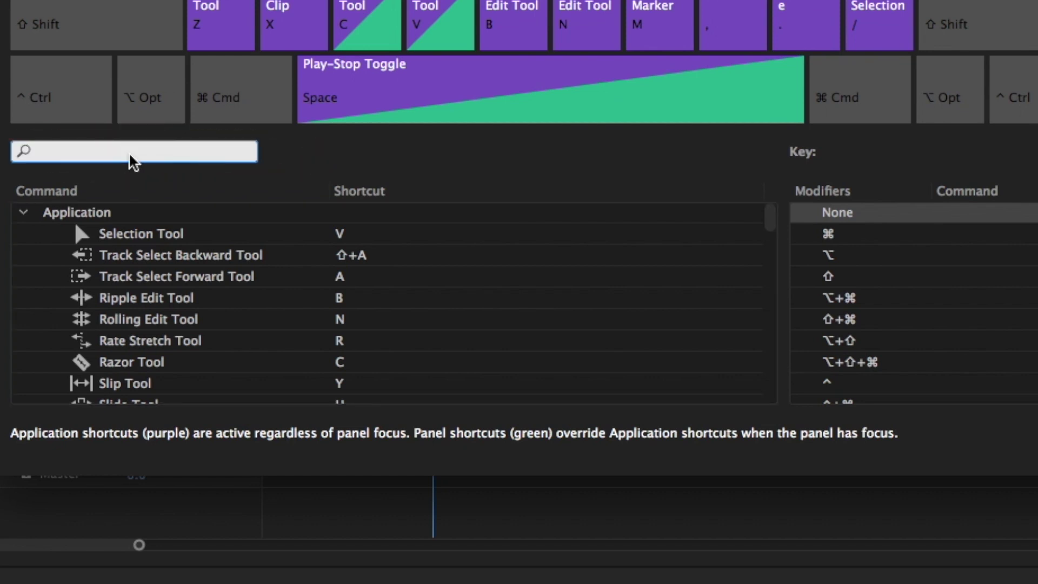
type("audio crossfade")
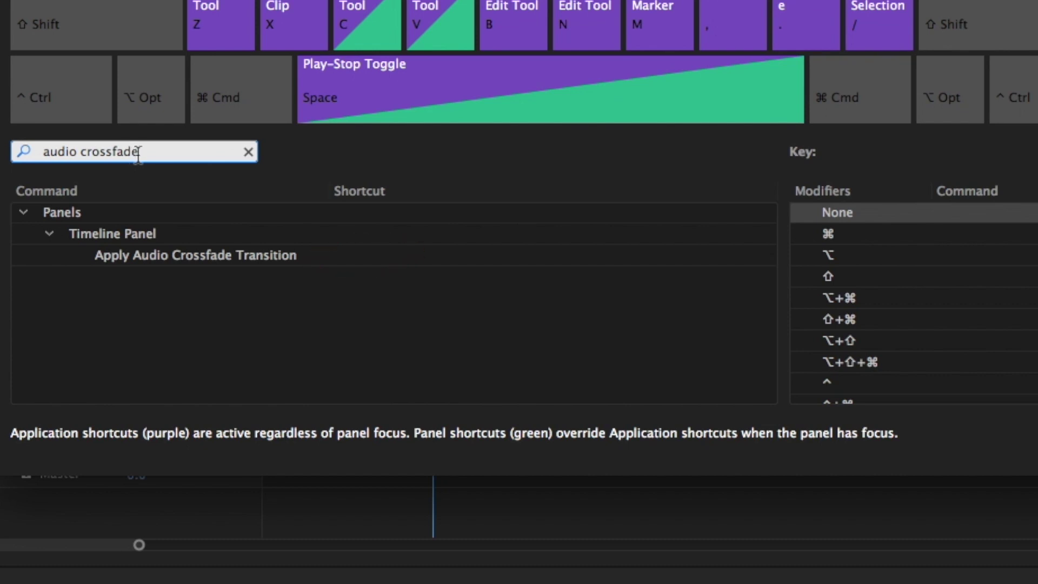
left_click(359, 257)
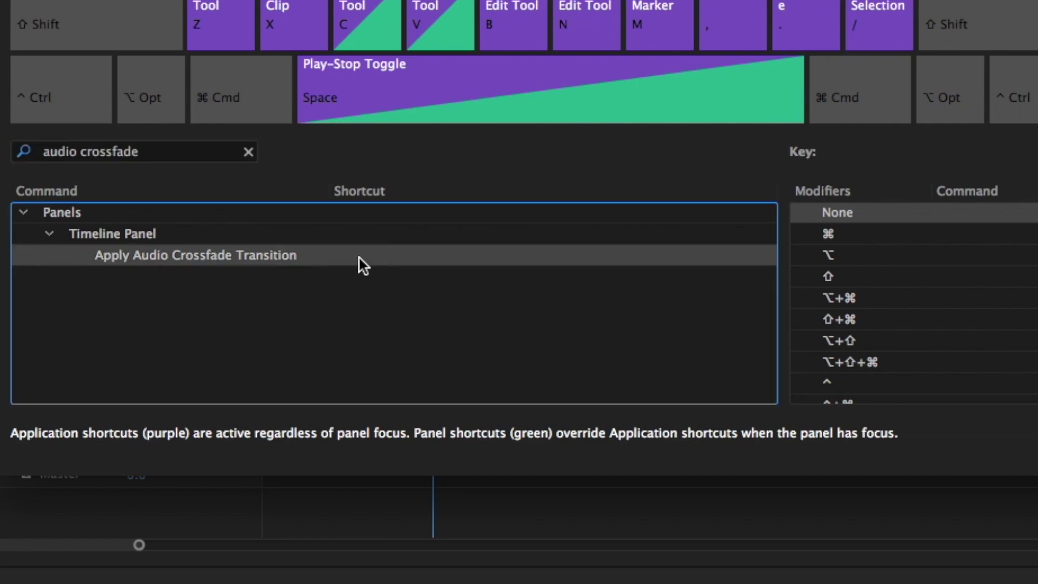
left_click(357, 258)
key("super")
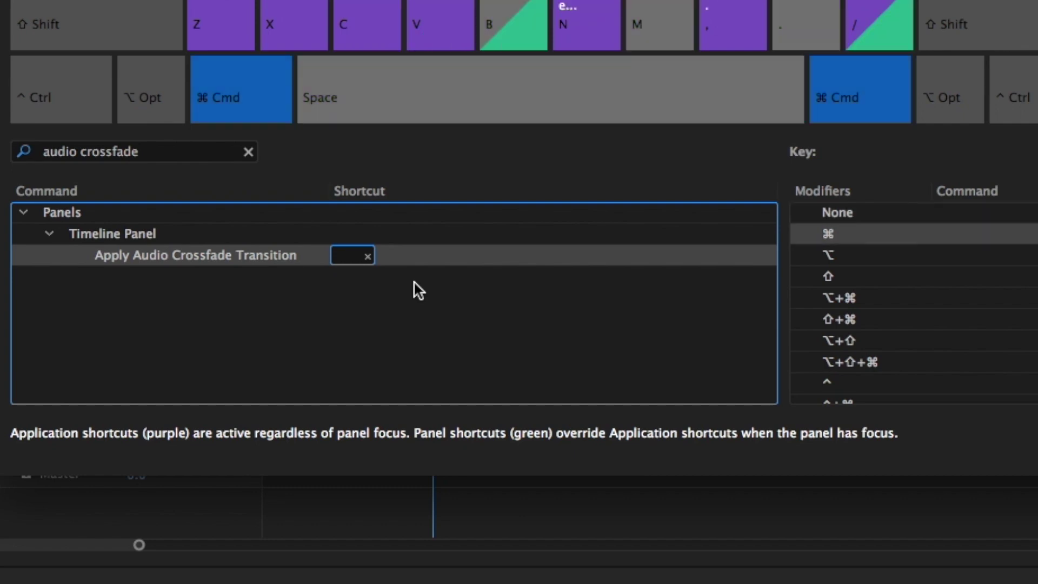
- Assign Shift+A to Apply Audio Crossfade Transition, discarding the conflicting Cmd+A and Opt+Cmd+A
key("super+a")
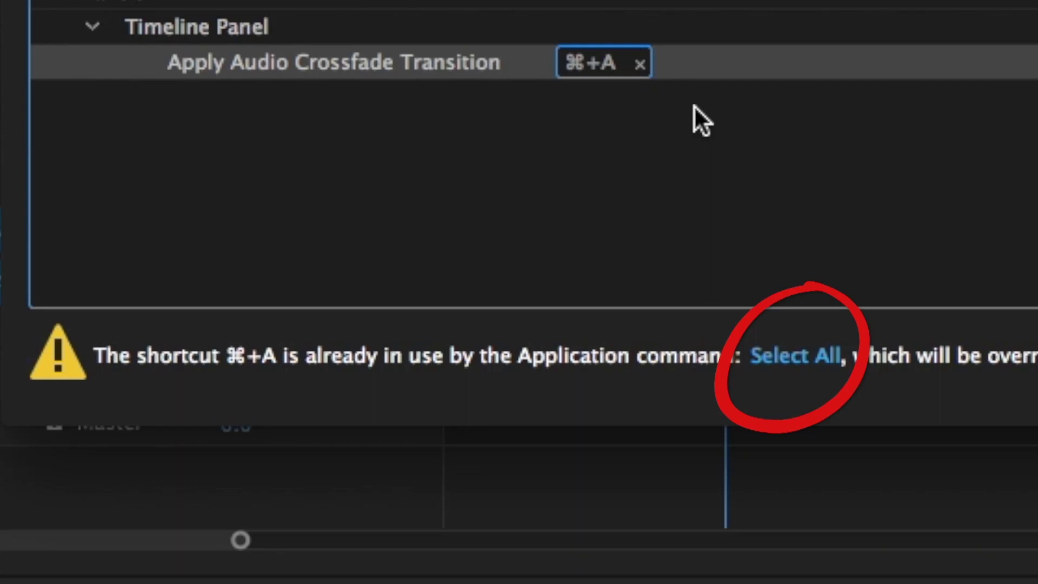
left_click(640, 65)
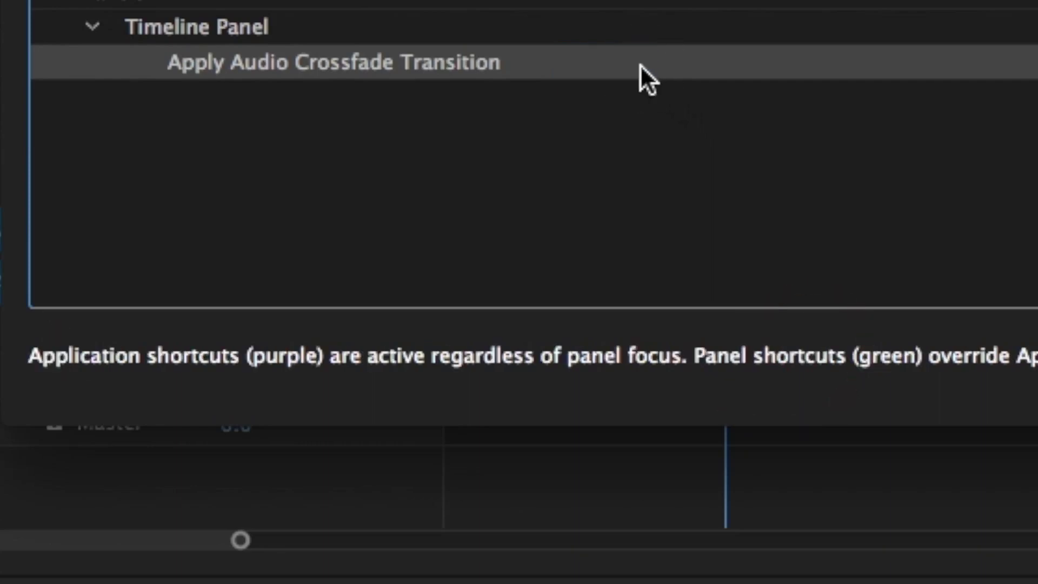
left_click(626, 64)
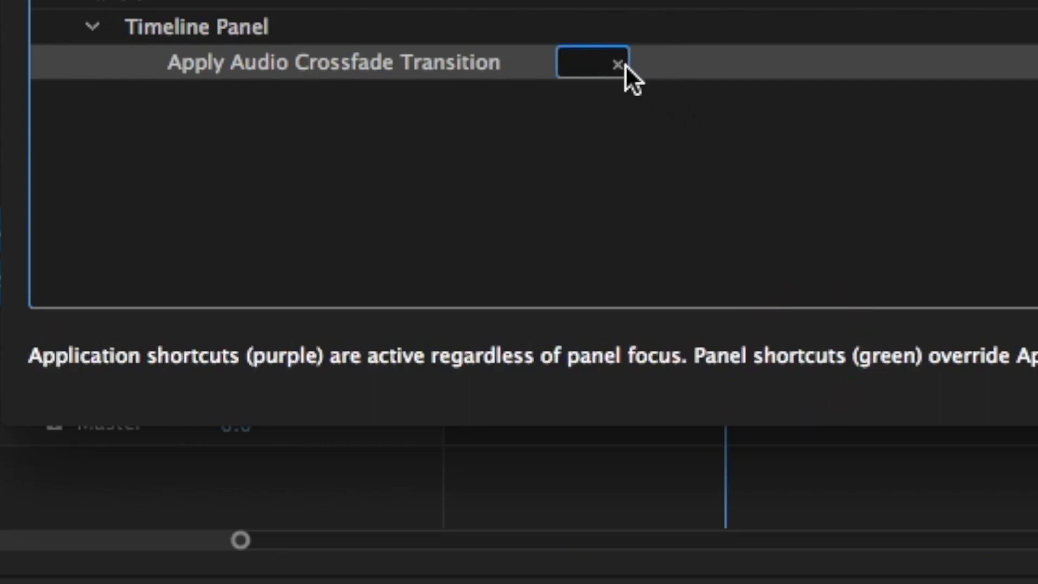
key("alt+super+a")
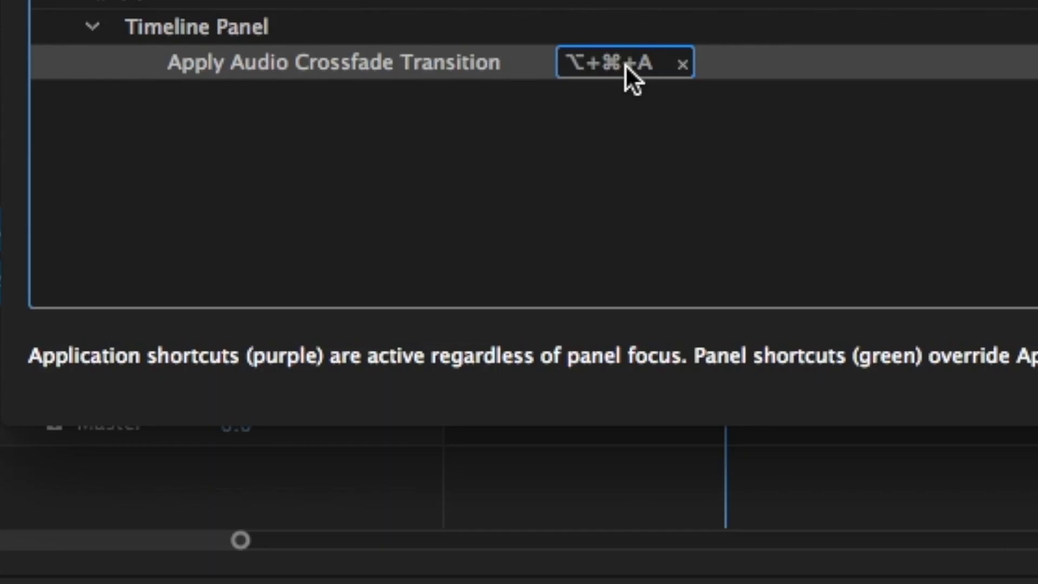
left_click(683, 64)
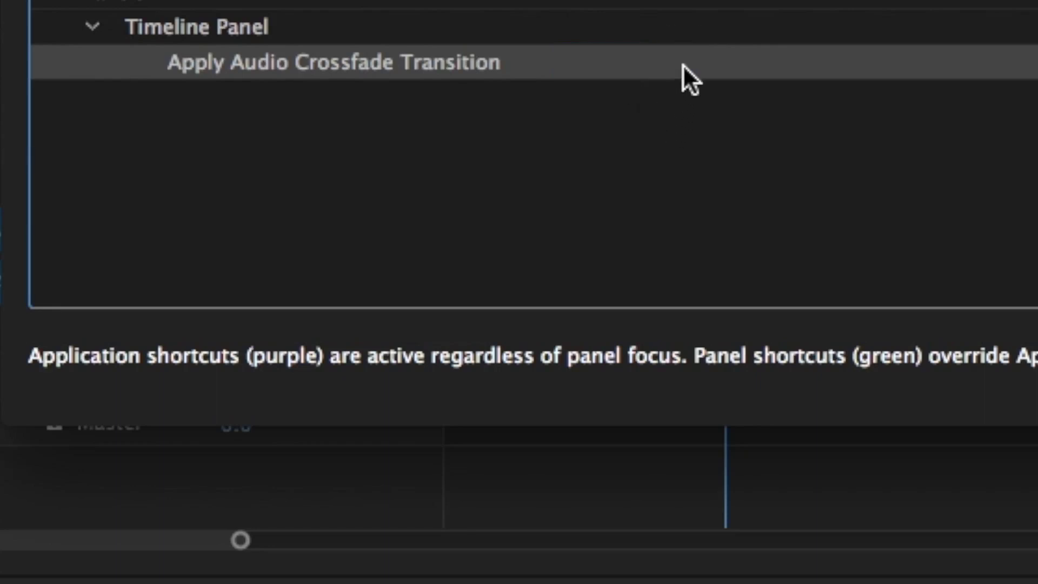
left_click(612, 62)
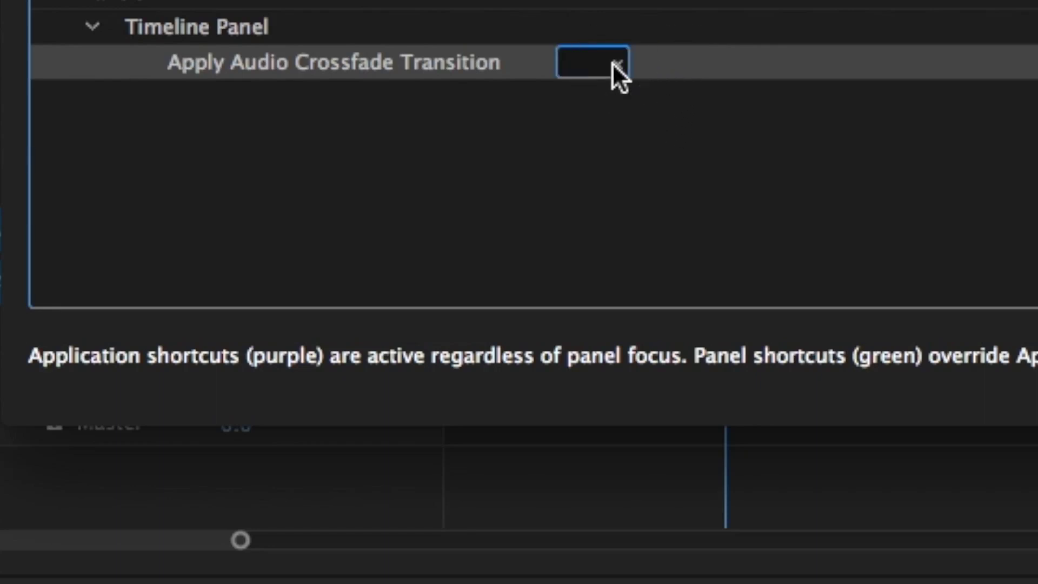
key("shift+a")
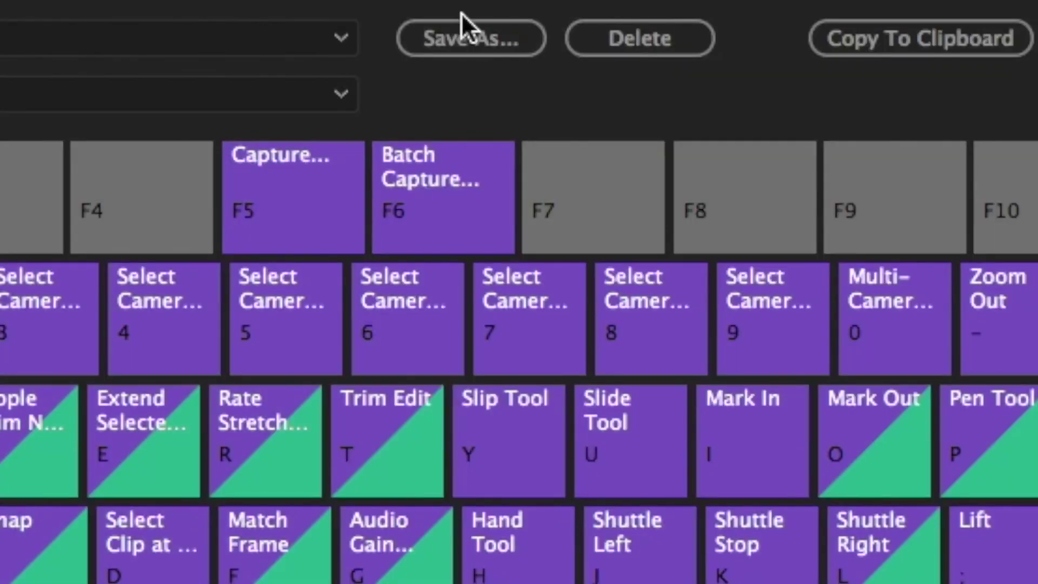
- Save the shortcut layout as the preset 'kk keyboard' and close the Keyboard Shortcuts dialog
left_click(469, 38)
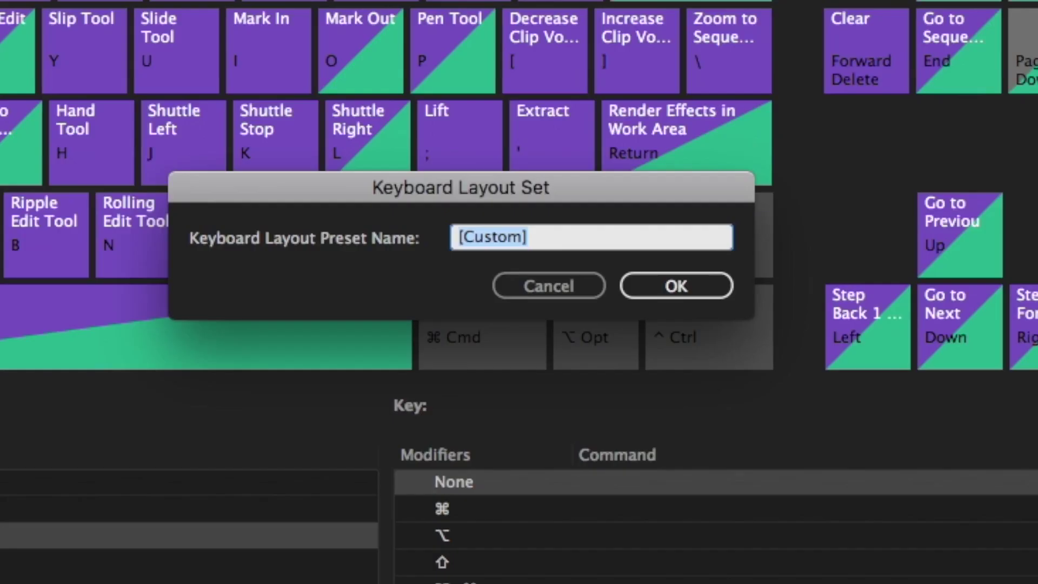
type("kk keyboard")
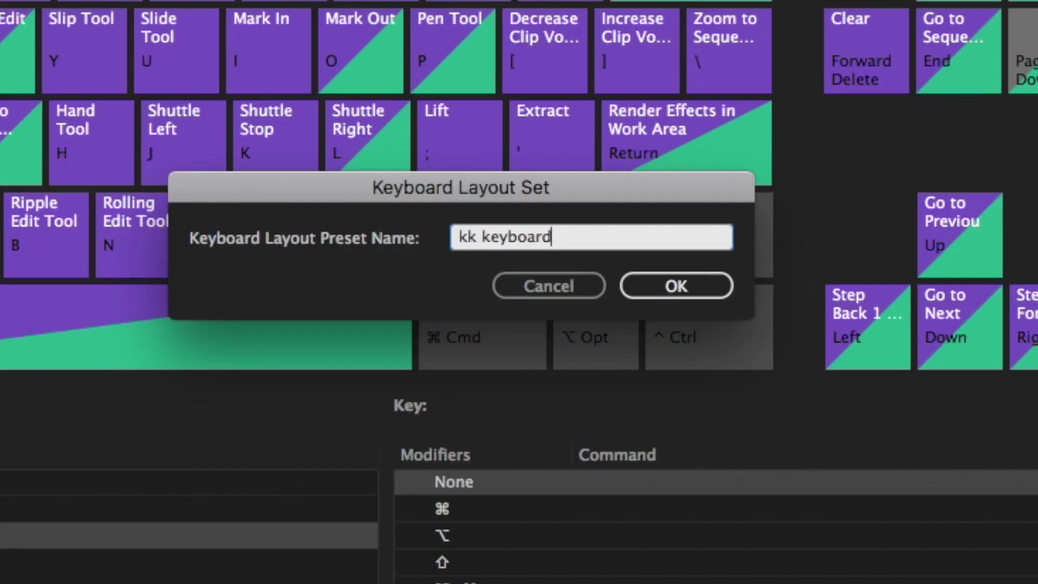
left_click(692, 288)
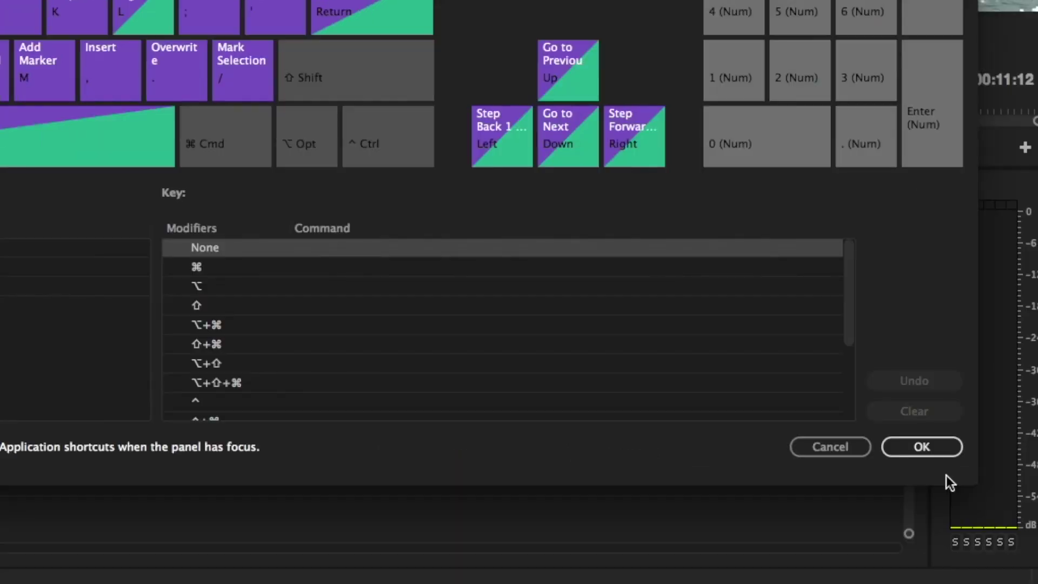
left_click(933, 452)
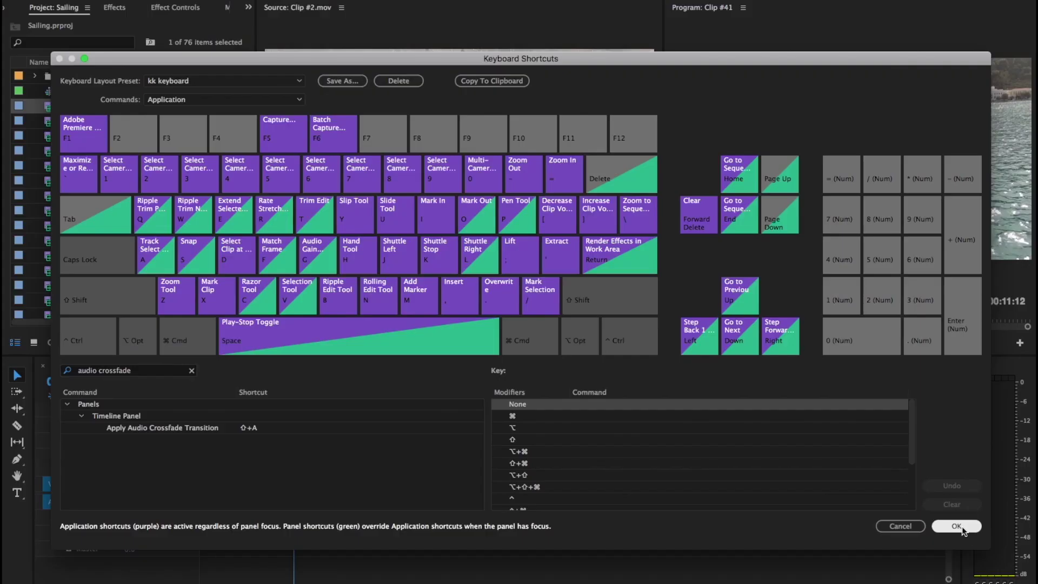
left_click(932, 452)
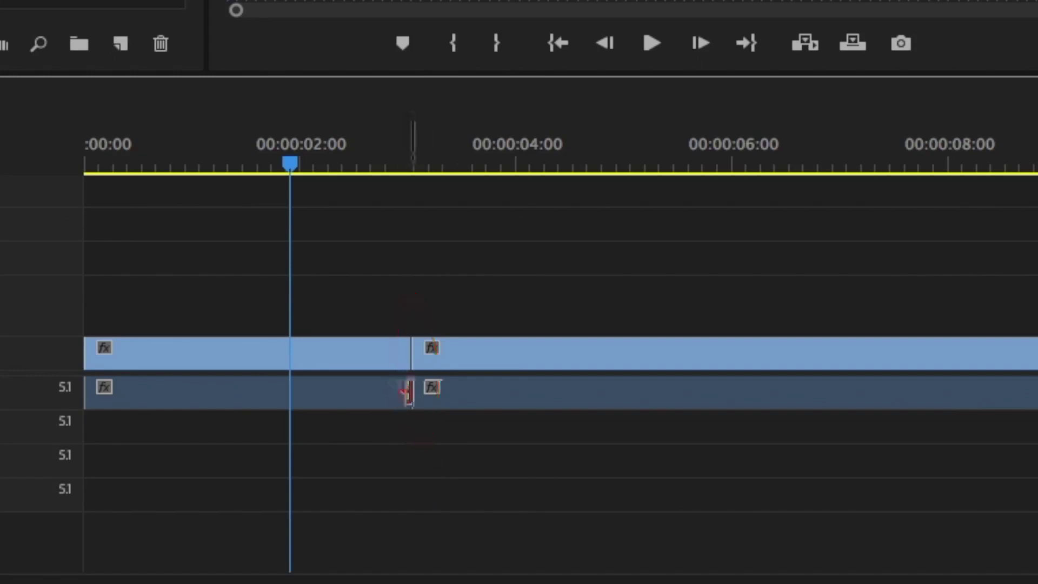
- Apply a Constant Power audio crossfade at the edit point between the two timeline clips
left_click(408, 392)
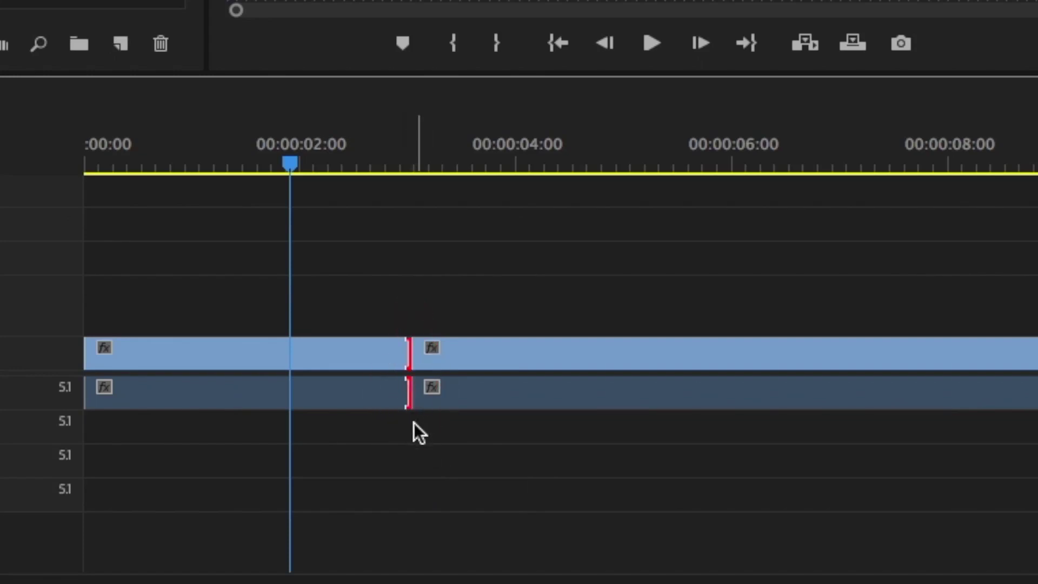
key("ctrl+shift+d")
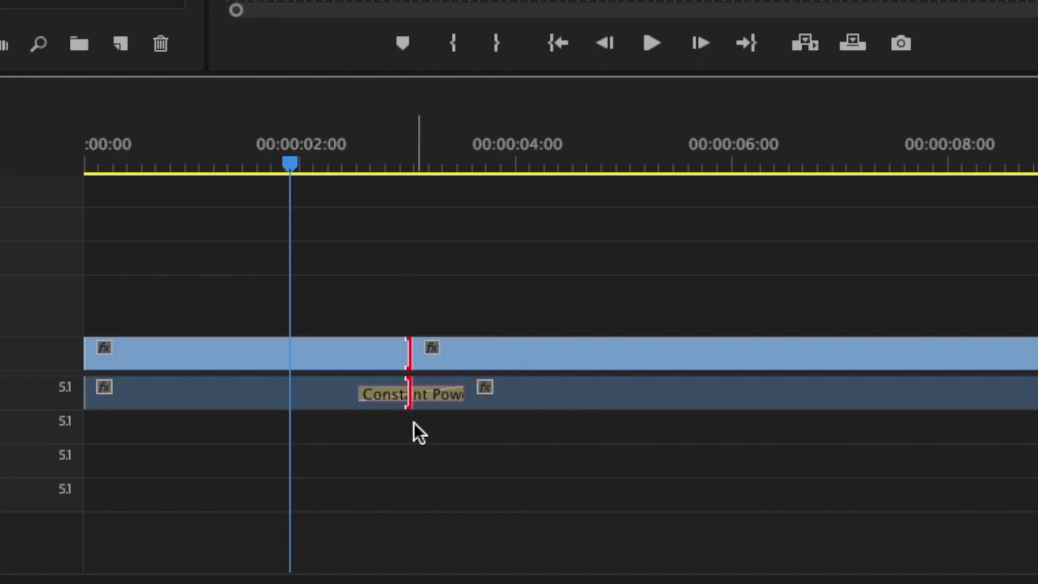